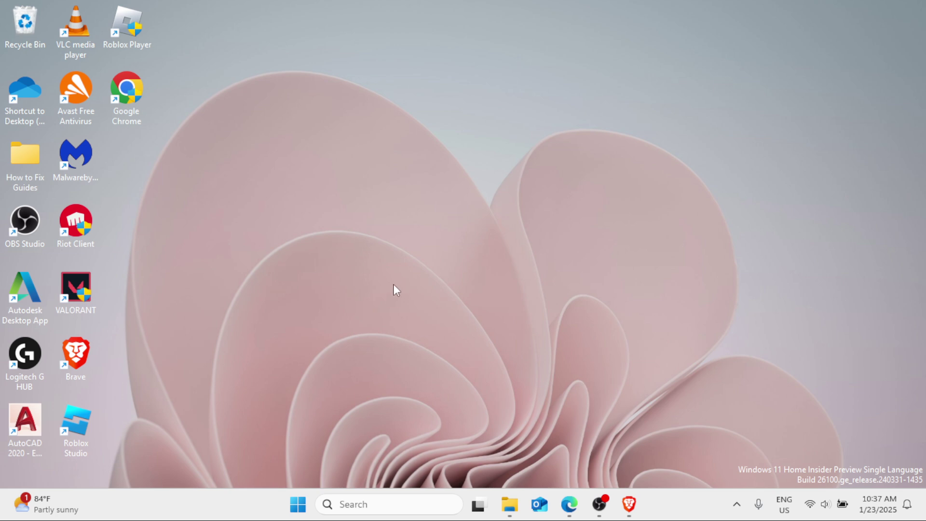
Step: Search Windows for the On-Screen Keyboard, launch it and reposition its window lower on the desktop
left_click(352, 503)
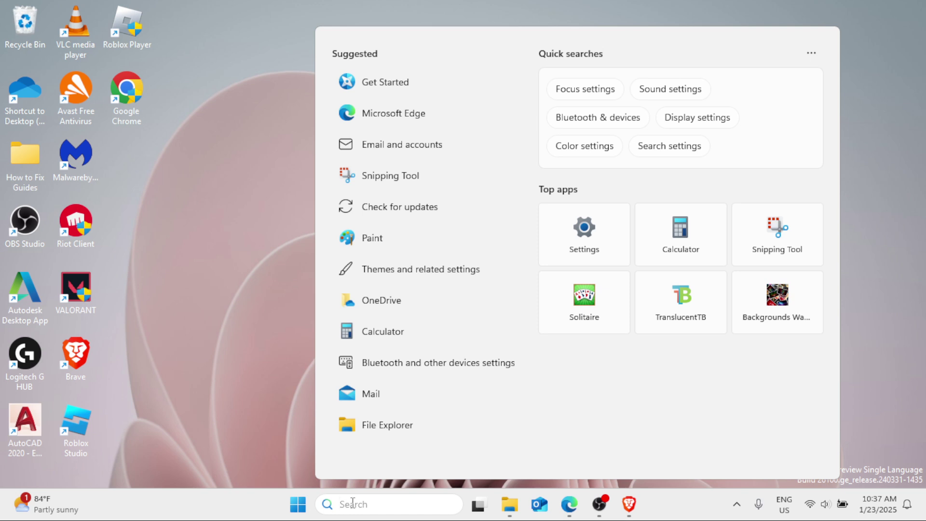
type("on")
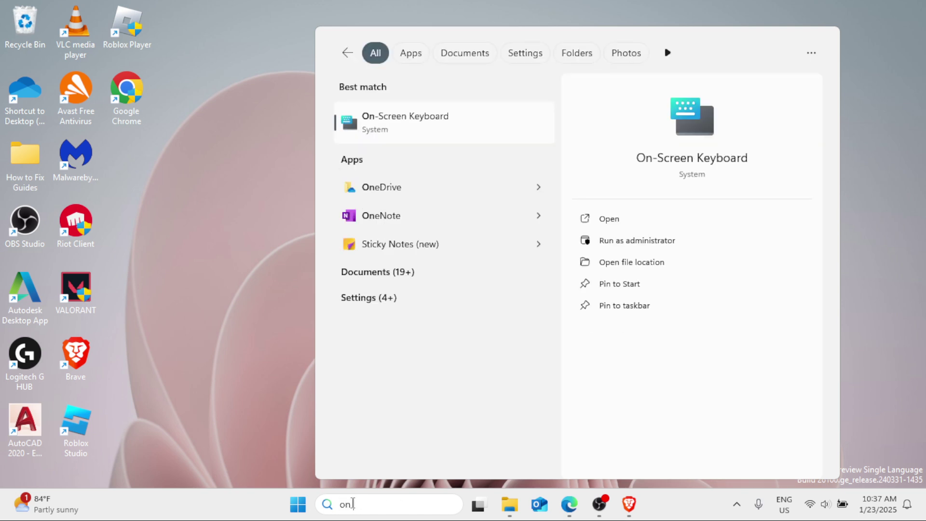
type(" scree")
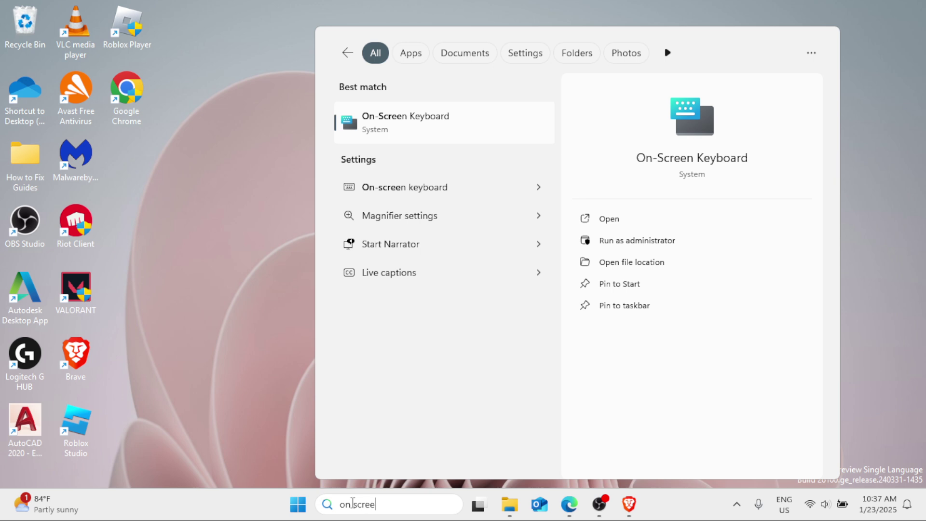
left_click(374, 120)
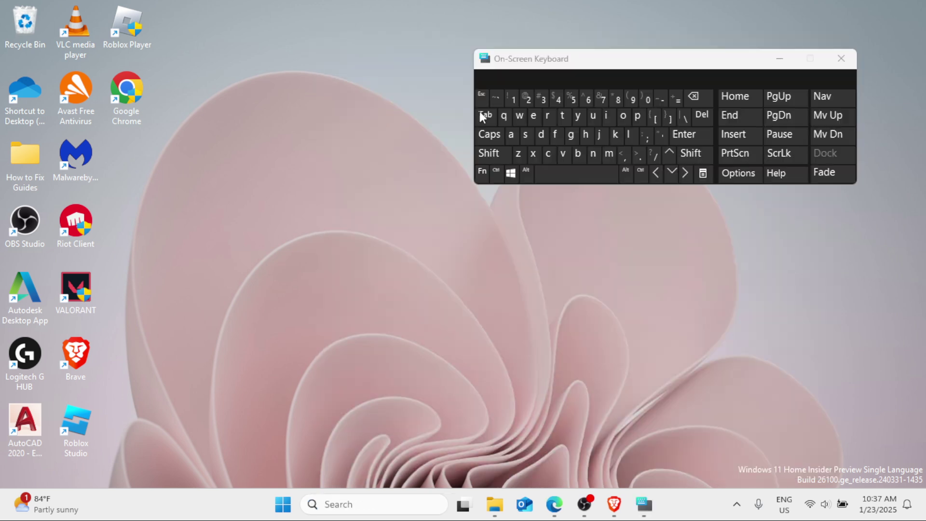
left_click_drag(603, 64, 596, 159)
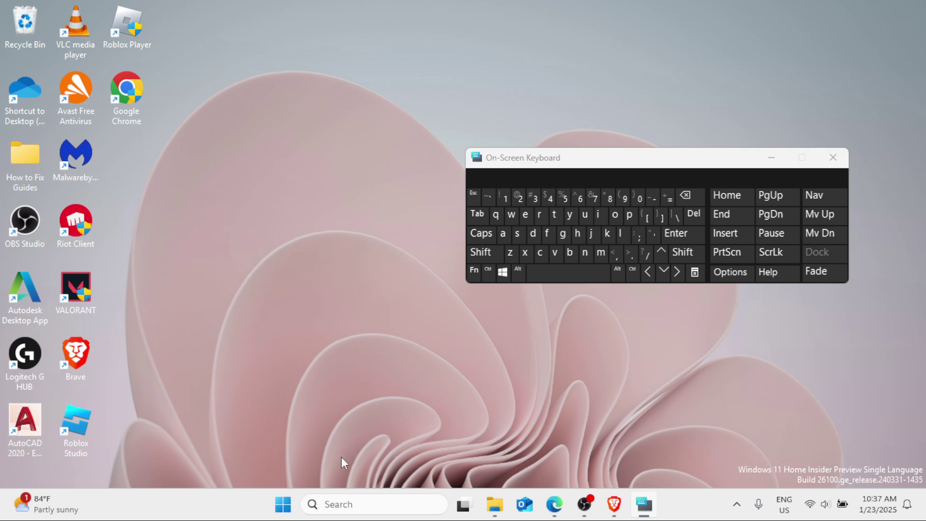
Step: Open Windows Settings, maximize the window and go to the System page
left_click(283, 505)
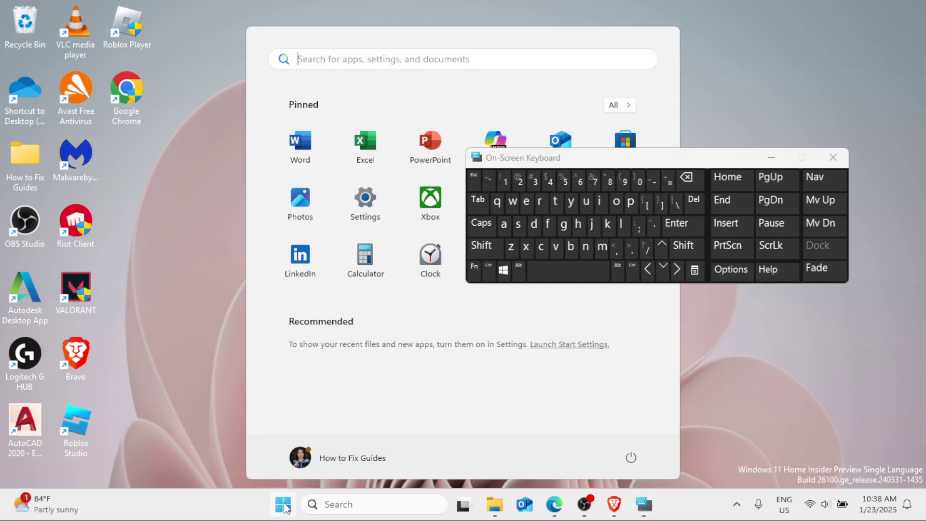
left_click(358, 207)
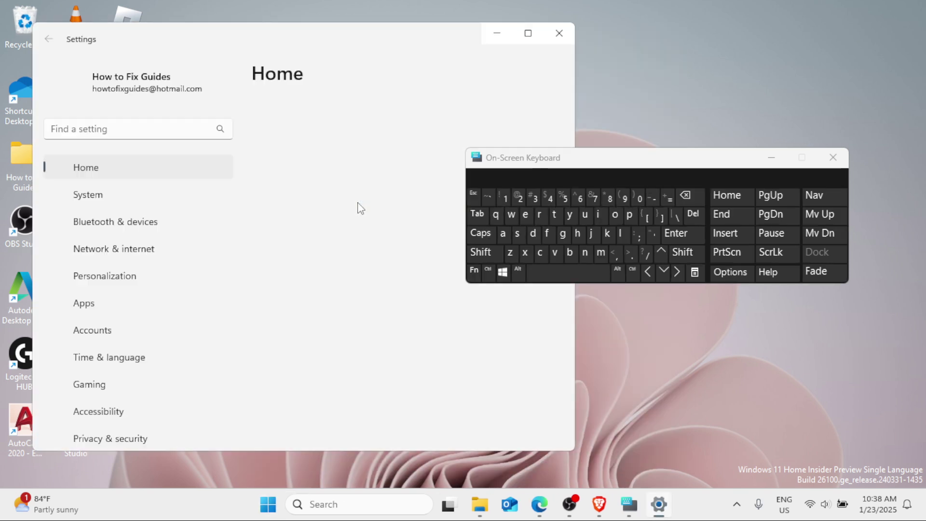
left_click(528, 33)
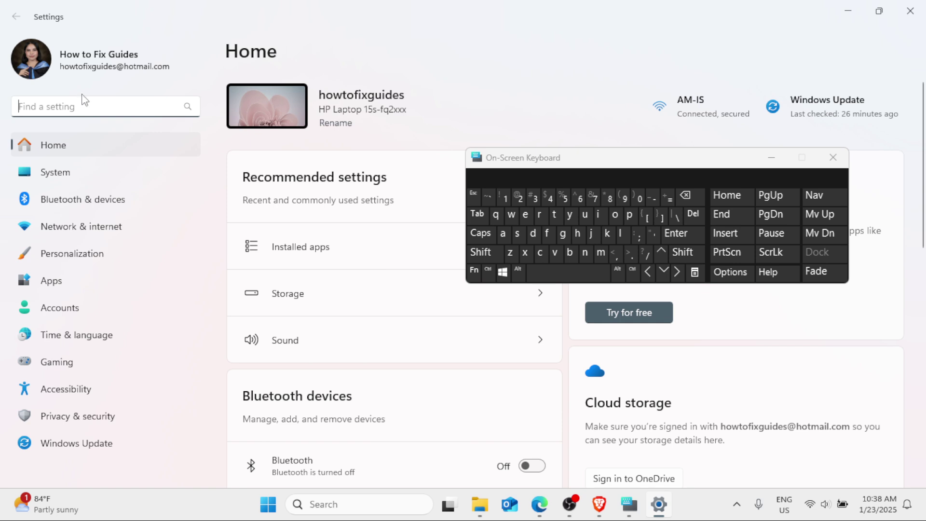
left_click(78, 174)
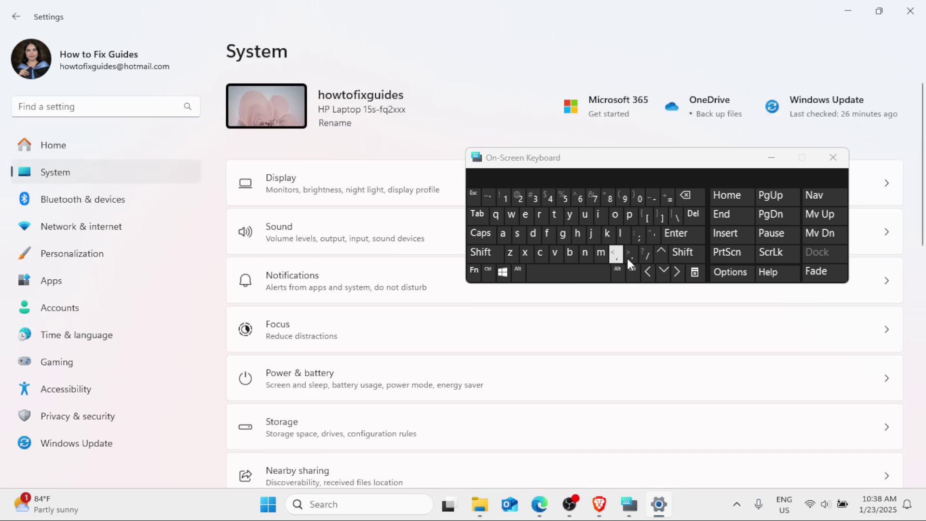
Step: Try moving through the Settings categories with the on-screen keyboard's down and right arrow keys
left_click(663, 271)
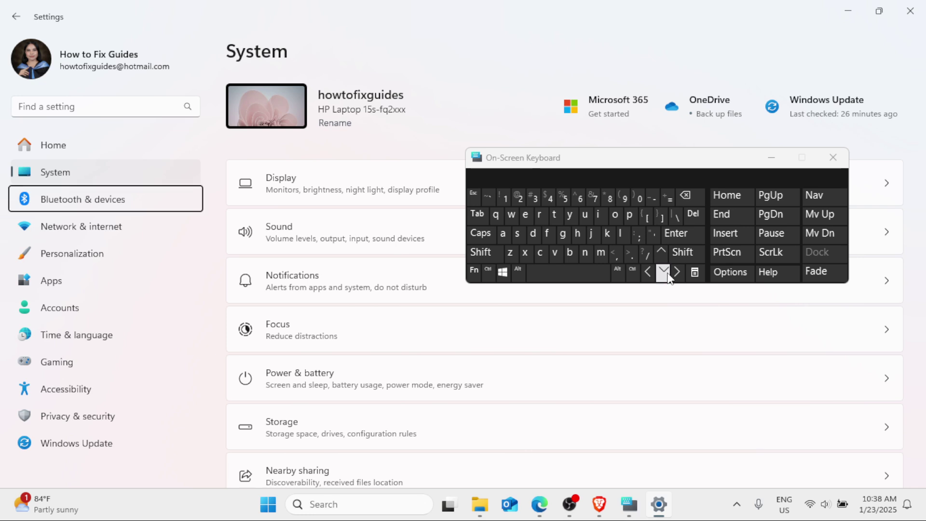
left_click(678, 271)
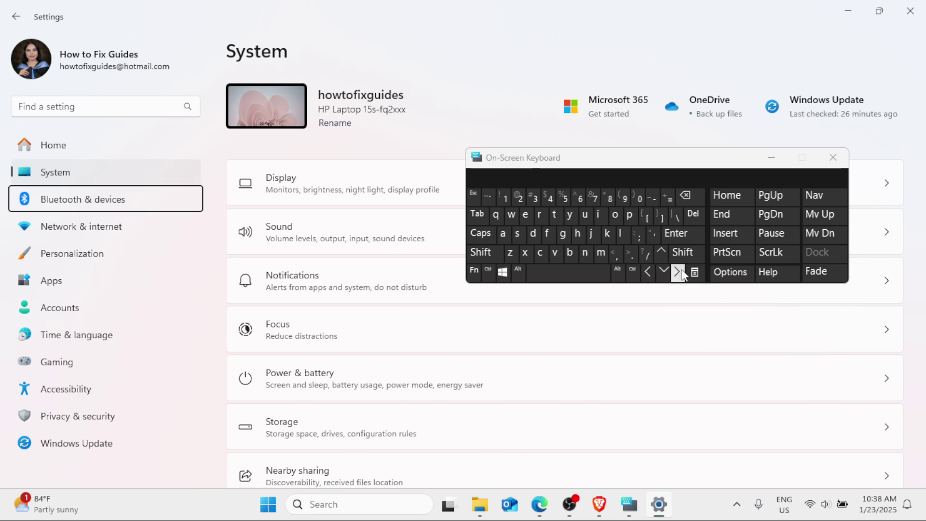
left_click(381, 198)
left_click(254, 51)
Step: Look through the Other troubleshooters list in the System Troubleshoot settings, keeping the on-screen keyboard out of the way, and close Settings
scroll(488, 316, "down", 6)
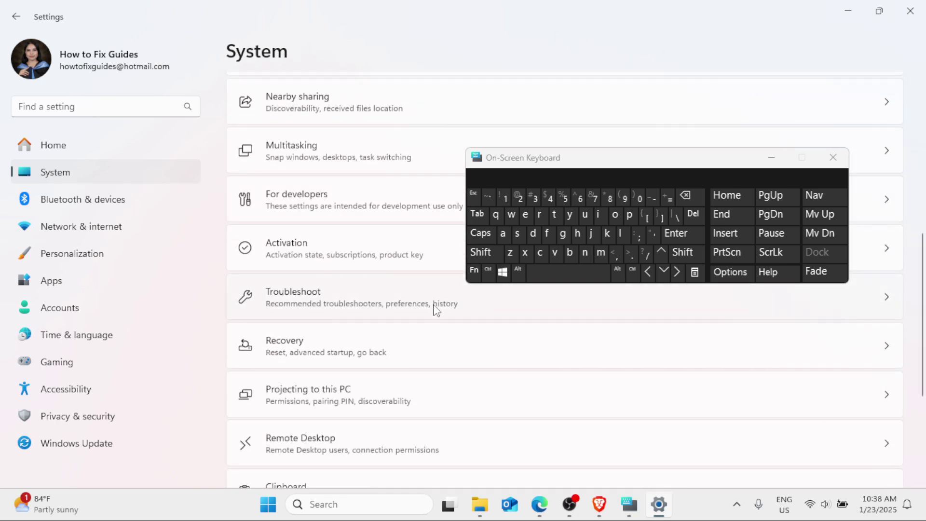
left_click_drag(643, 158, 678, 78)
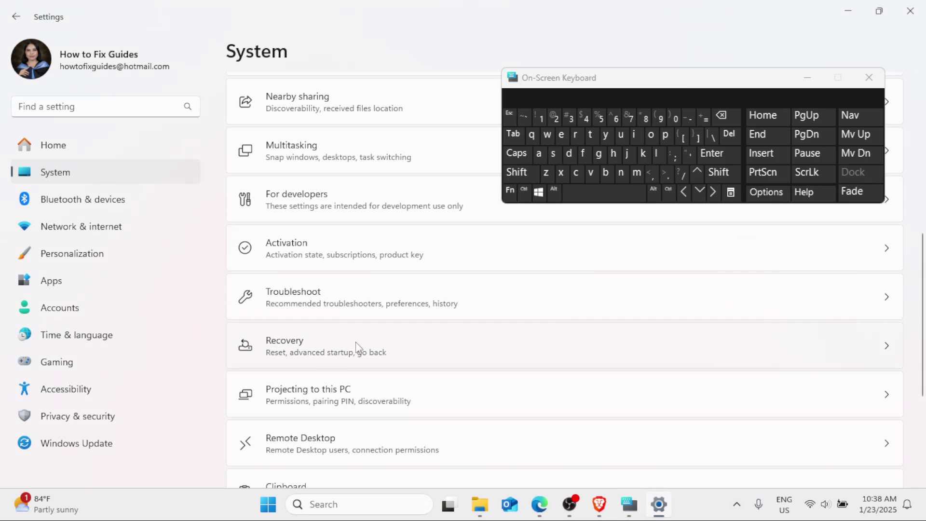
left_click(348, 310)
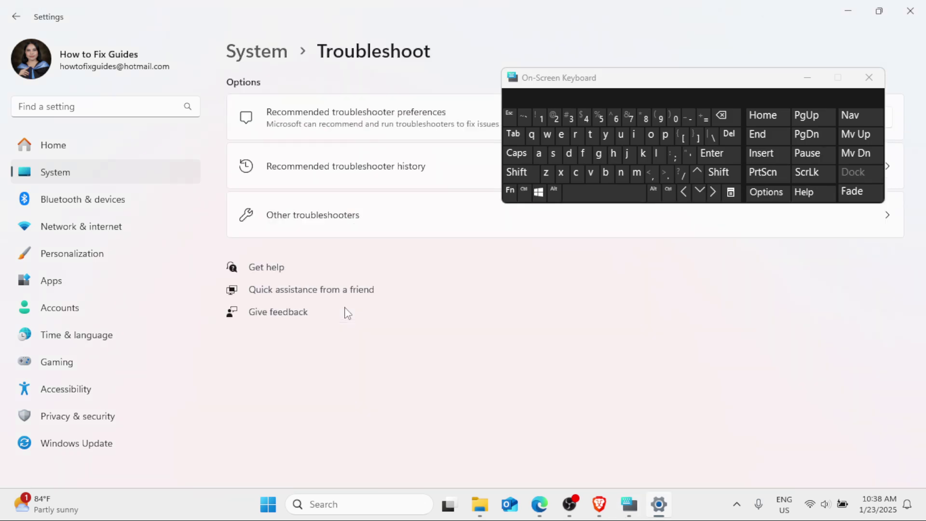
left_click(339, 220)
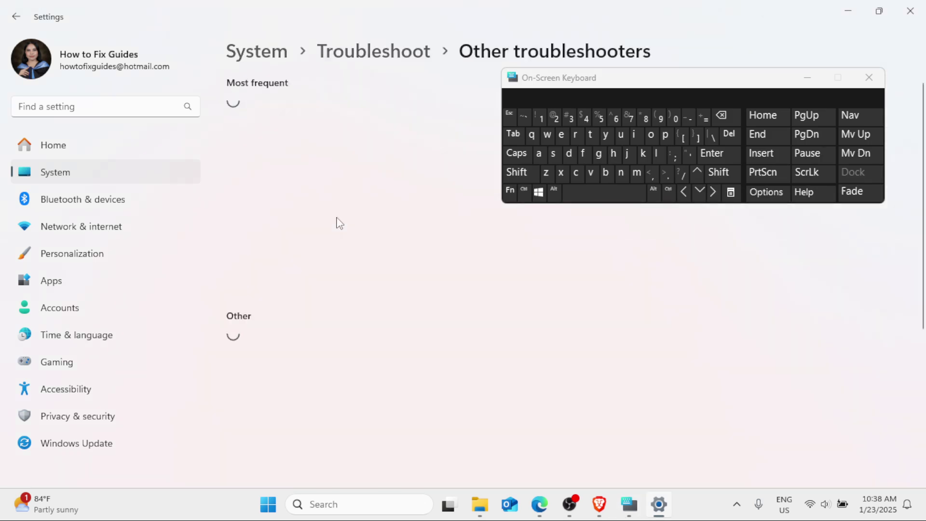
scroll(458, 324, "down", 5)
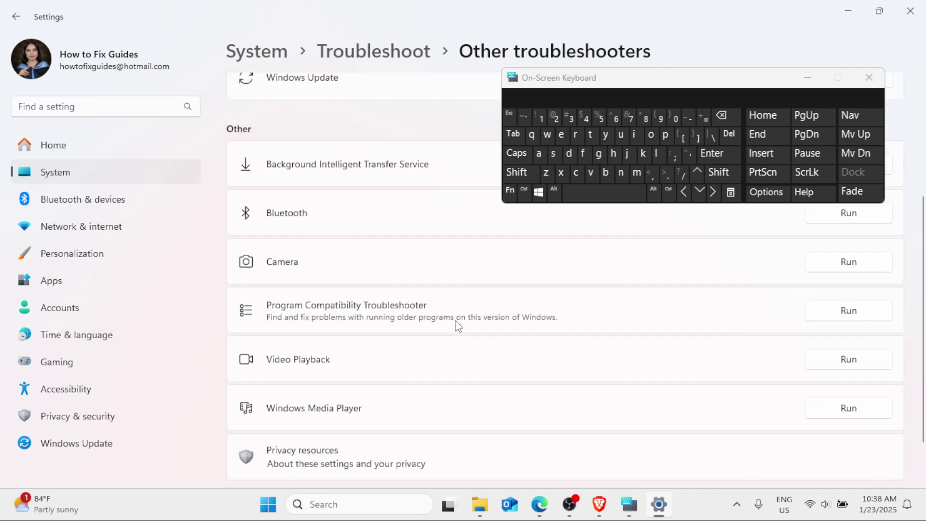
scroll(458, 326, "up", 3)
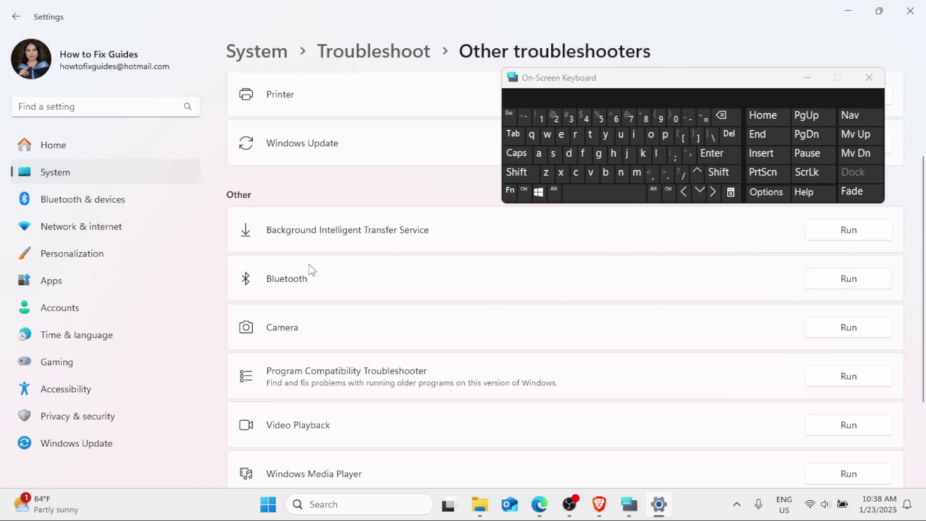
left_click(911, 6)
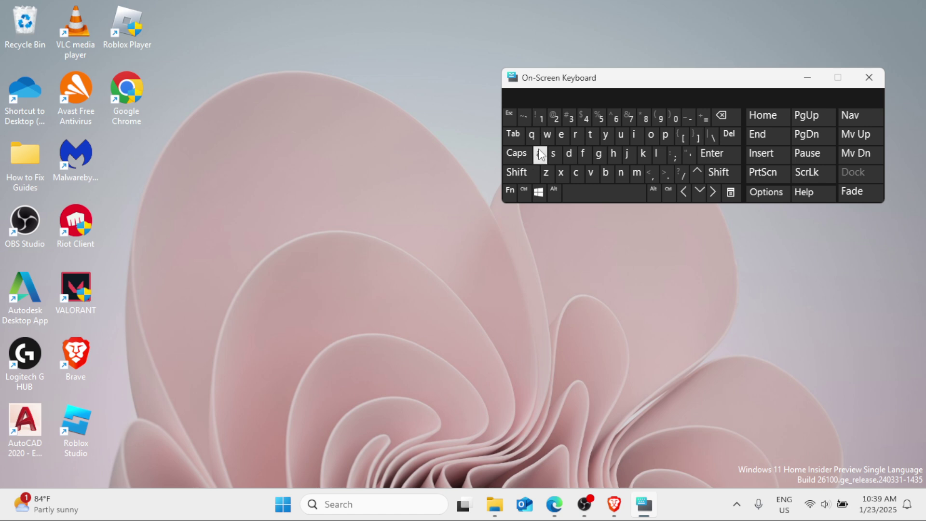
Step: Reopen Settings using the on-screen keyboard's Windows key, check for updates in Windows Update and close Settings
left_click(542, 197)
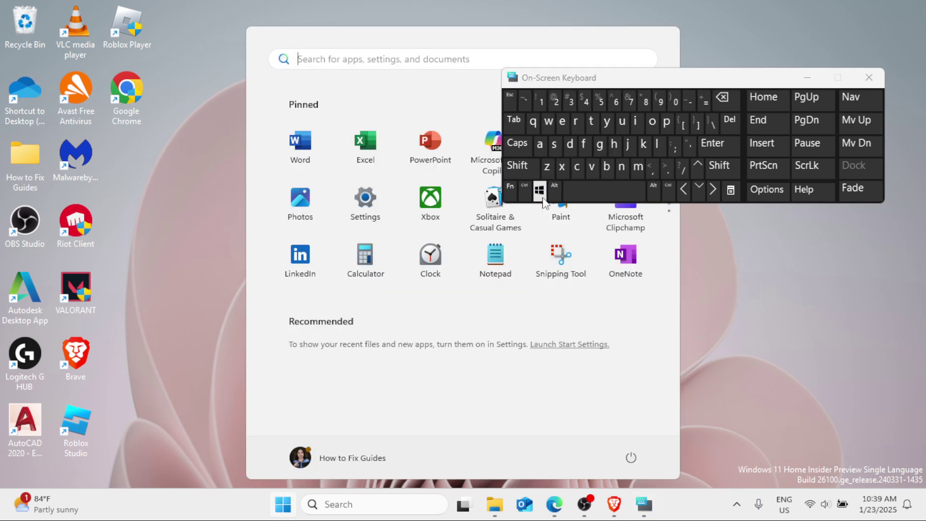
left_click(365, 198)
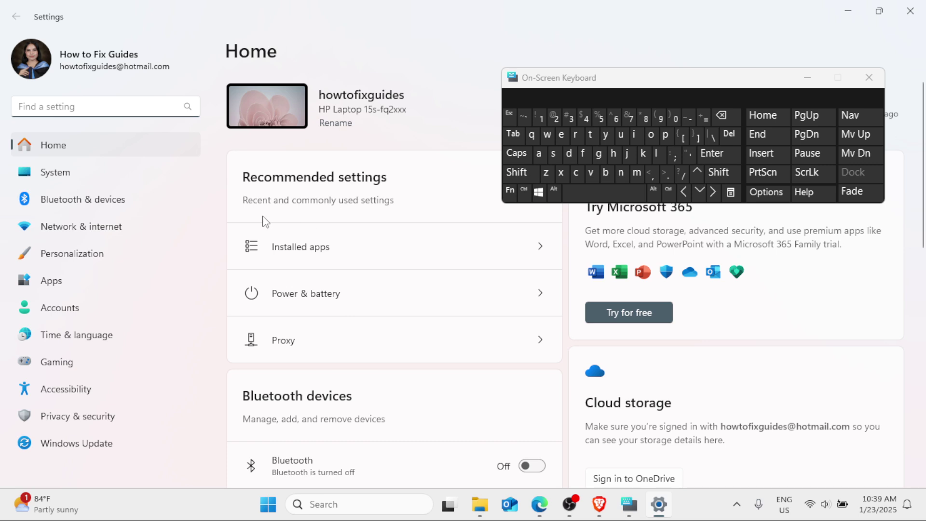
left_click(63, 442)
left_click_drag(627, 86, 544, 235)
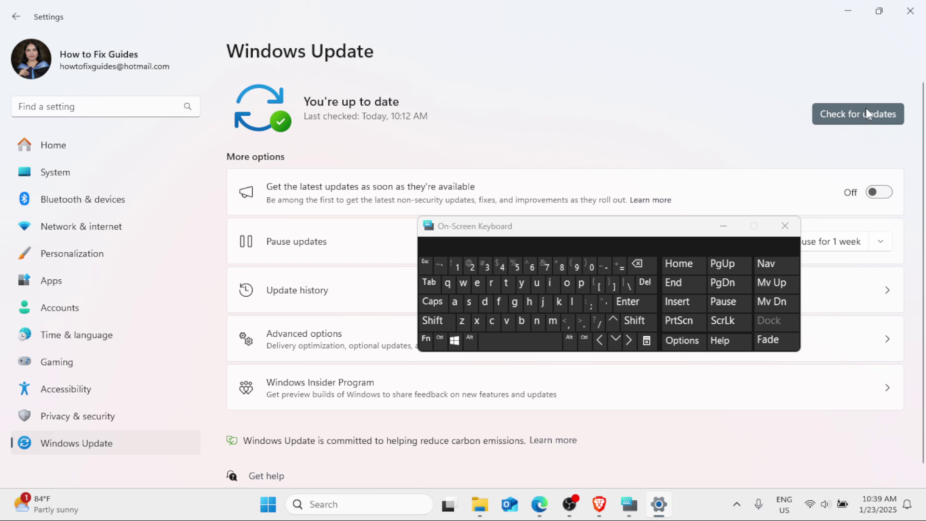
left_click(829, 109)
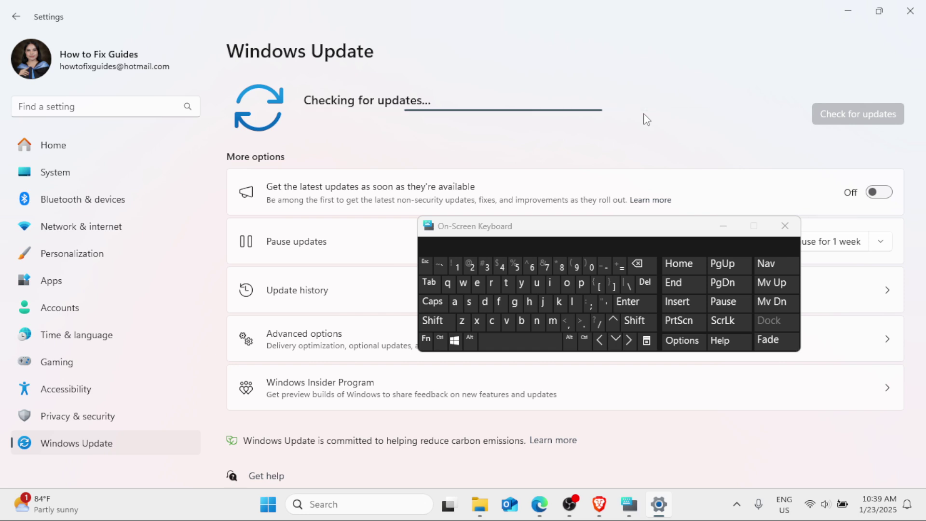
left_click(908, 12)
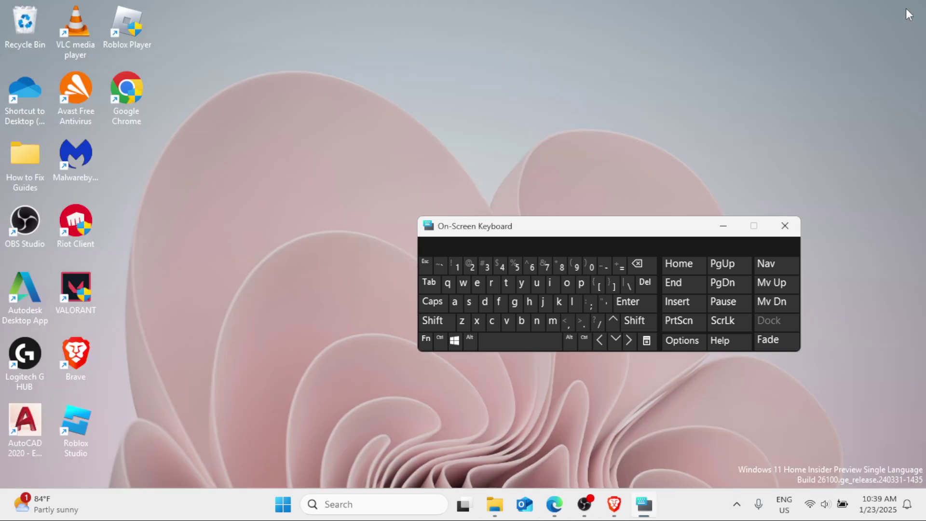
Step: Enter "device manager" in Windows search with the on-screen keyboard, widening the keyboard window, and open Device Manager
left_click(339, 504)
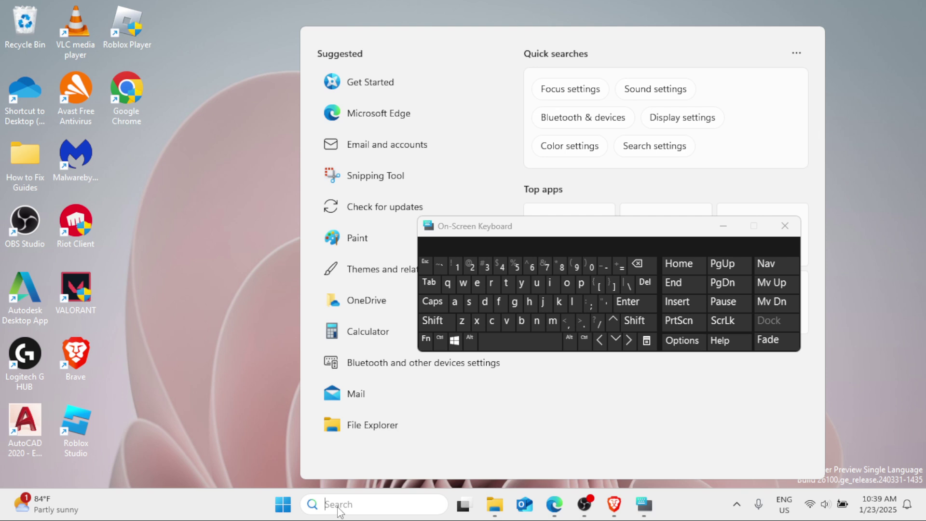
left_click(484, 301)
left_click(477, 282)
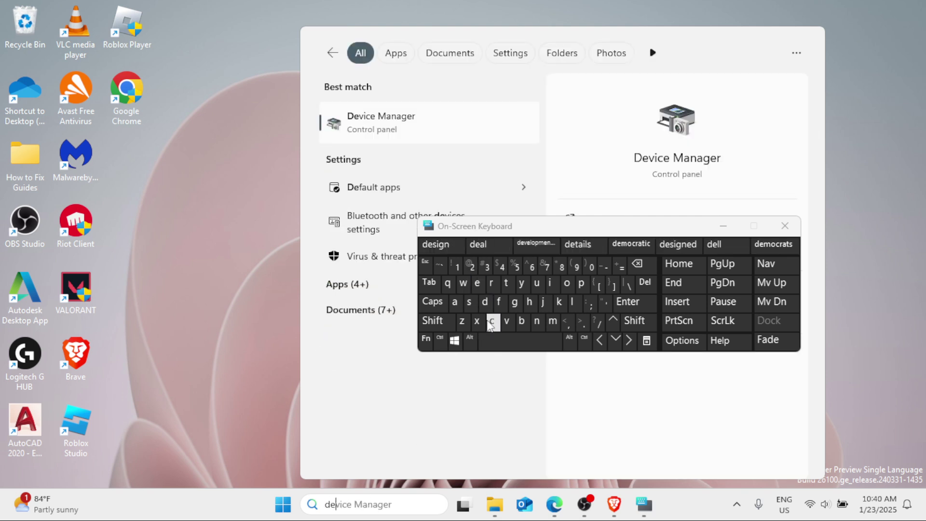
left_click(507, 320)
left_click(551, 284)
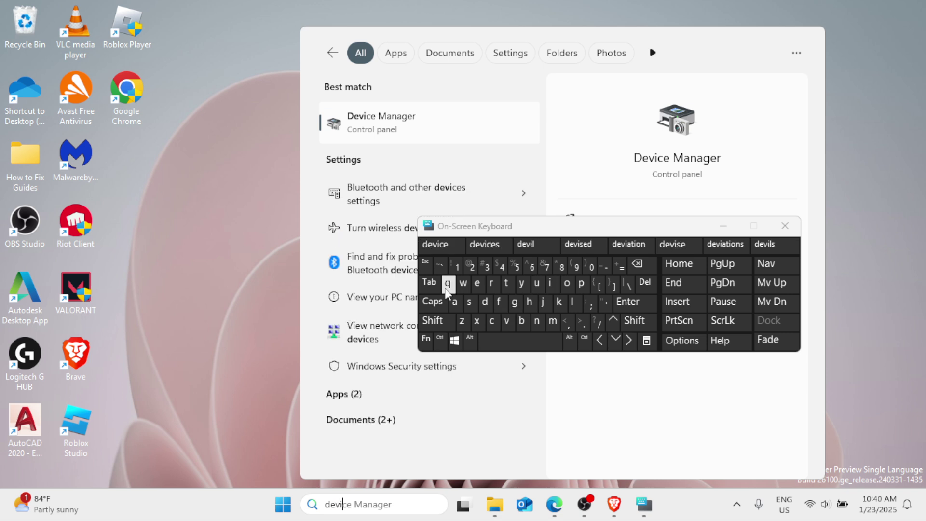
left_click_drag(413, 227, 324, 227)
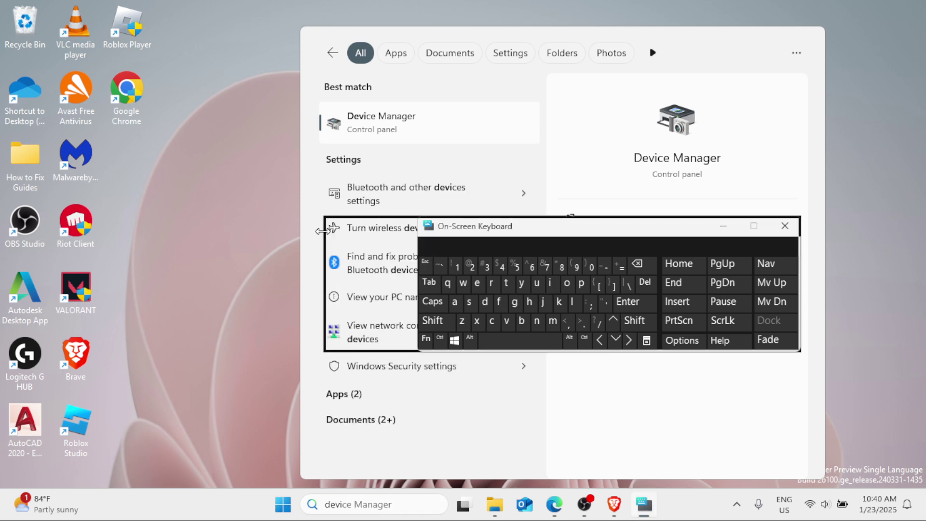
left_click(423, 328)
left_click(406, 285)
left_click(458, 341)
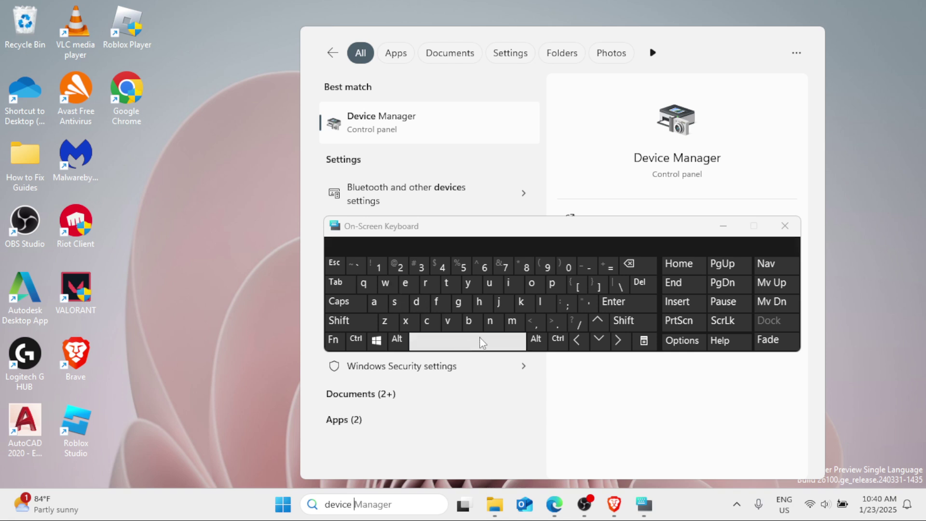
left_click(512, 321)
left_click(379, 304)
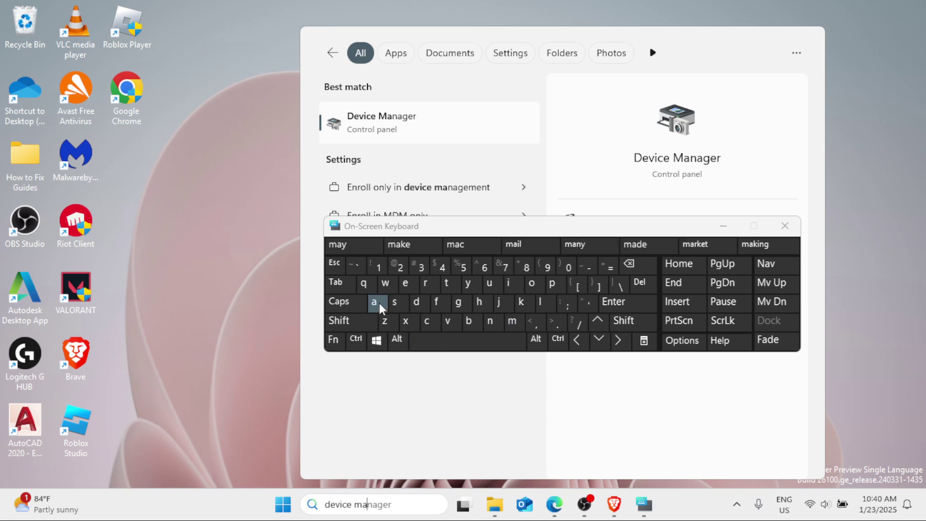
left_click(491, 323)
left_click(383, 305)
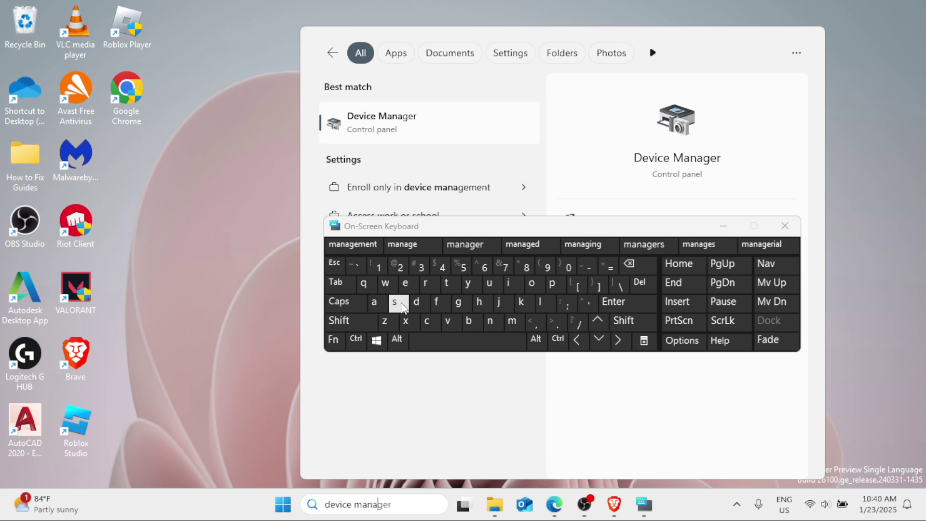
left_click(458, 305)
left_click(410, 286)
left_click(426, 285)
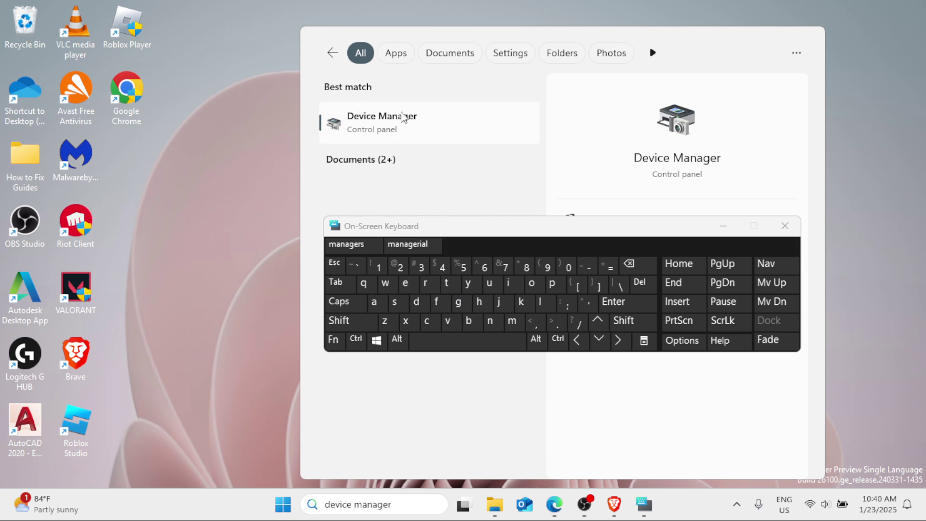
left_click(408, 126)
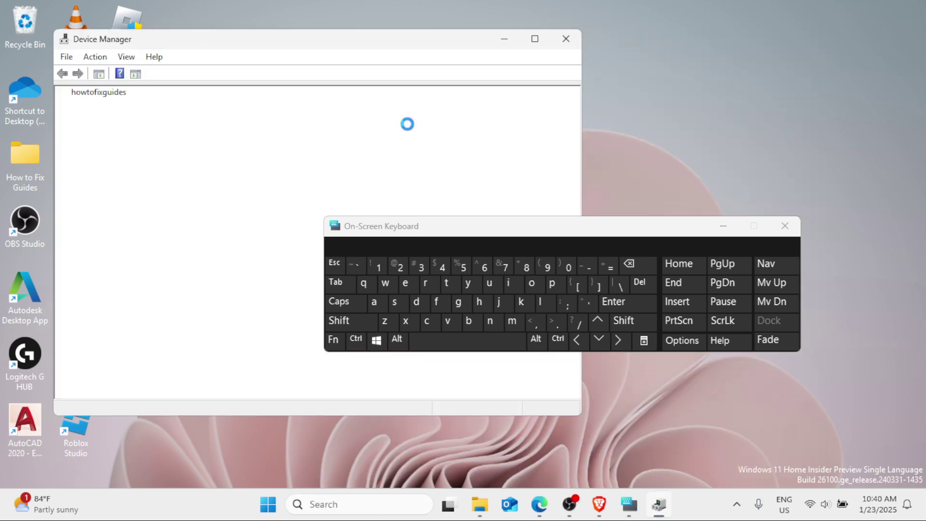
Step: Search automatically for an updated Standard PS/2 Keyboard driver, keeping the on-screen keyboard clear of the device list, and close Device Manager
left_click_drag(473, 230, 646, 169)
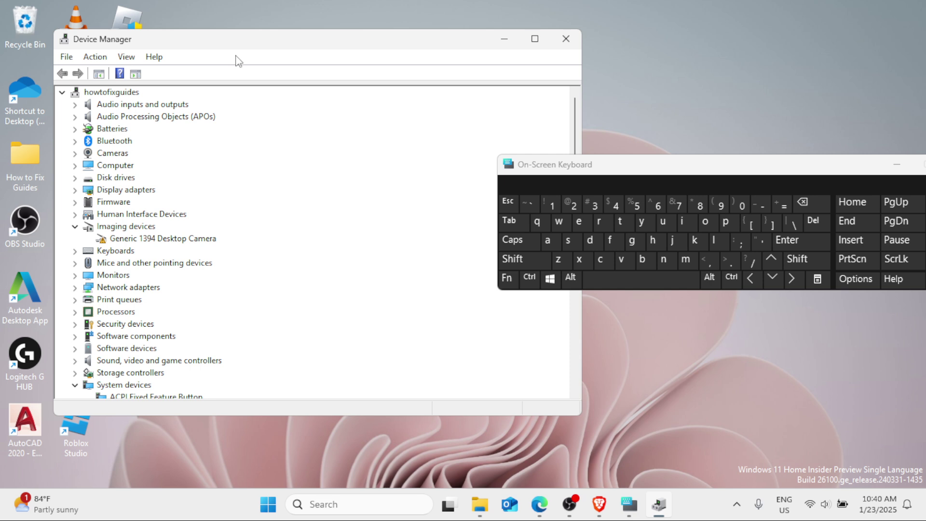
left_click(75, 250)
left_click(120, 263)
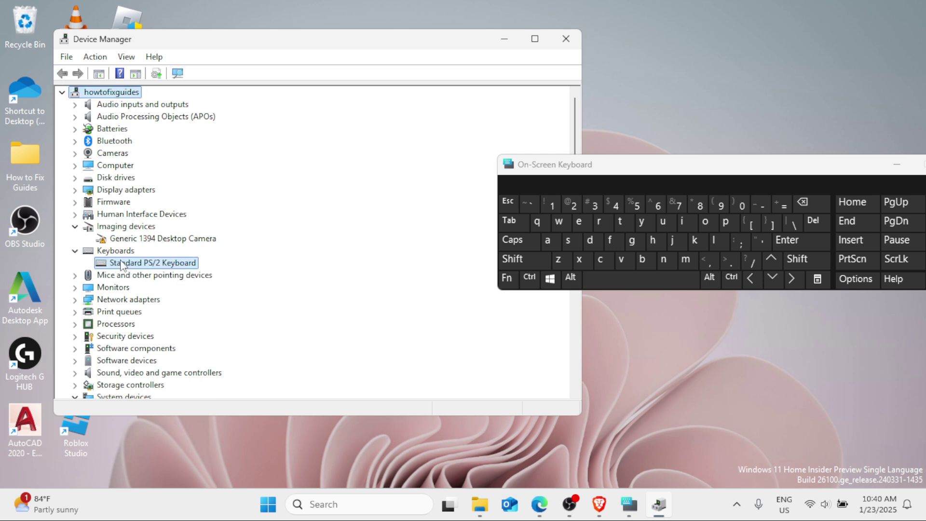
right_click(121, 263)
left_click(166, 269)
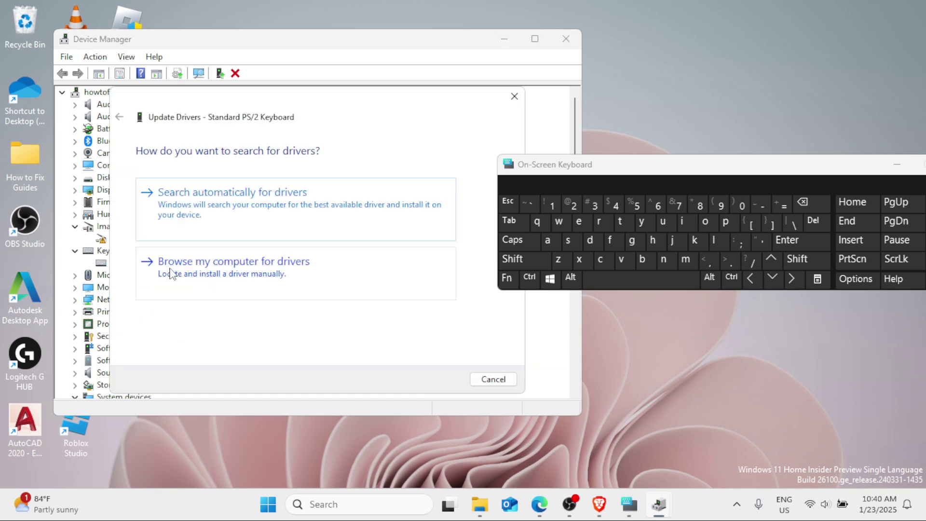
left_click(215, 188)
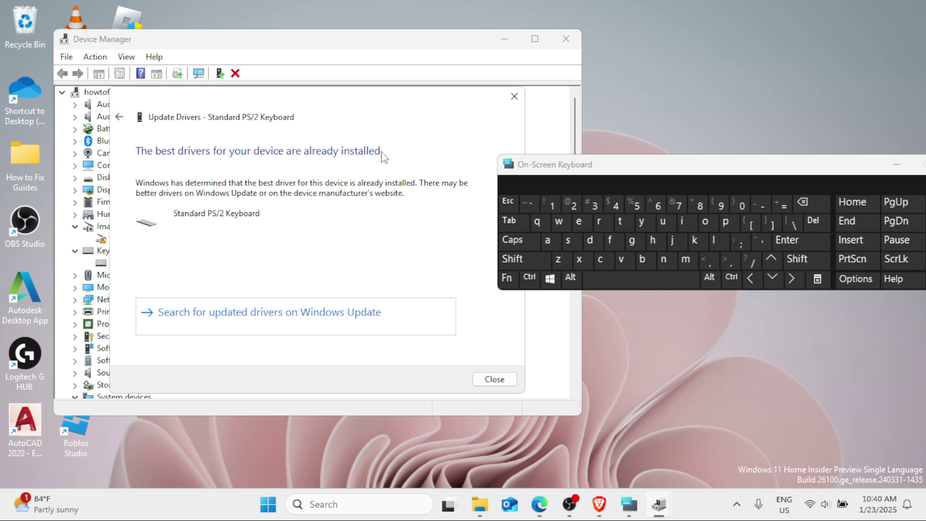
left_click(501, 380)
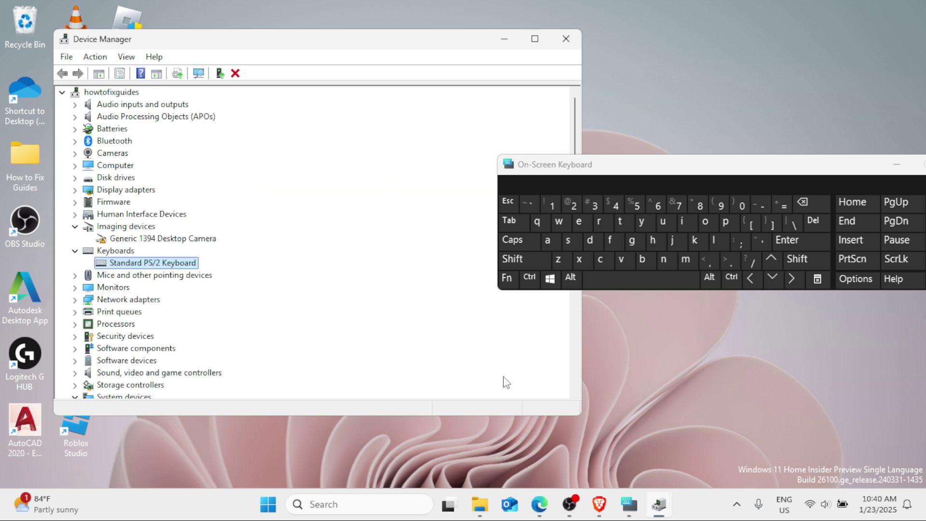
left_click(556, 37)
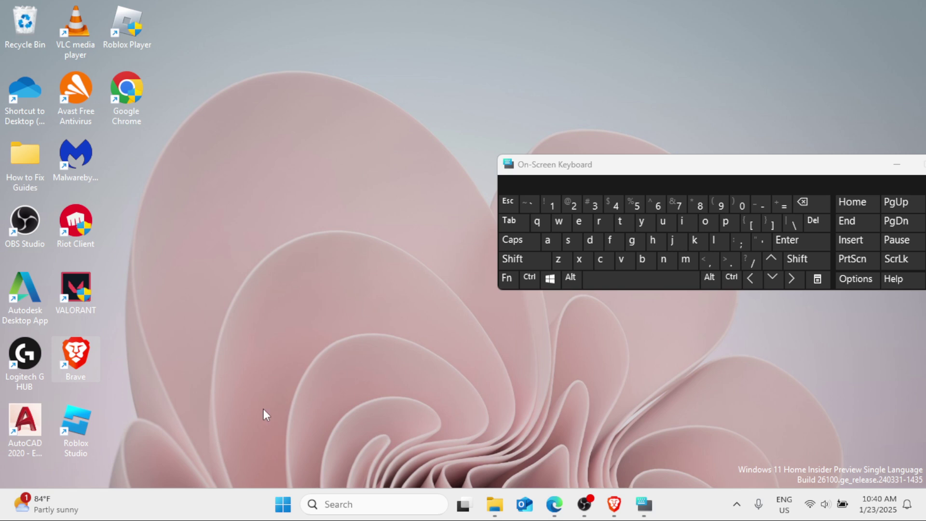
Step: Look at the shut down and restart options for the computer and dismiss them without choosing one
right_click(284, 505)
mouse_move(258, 449)
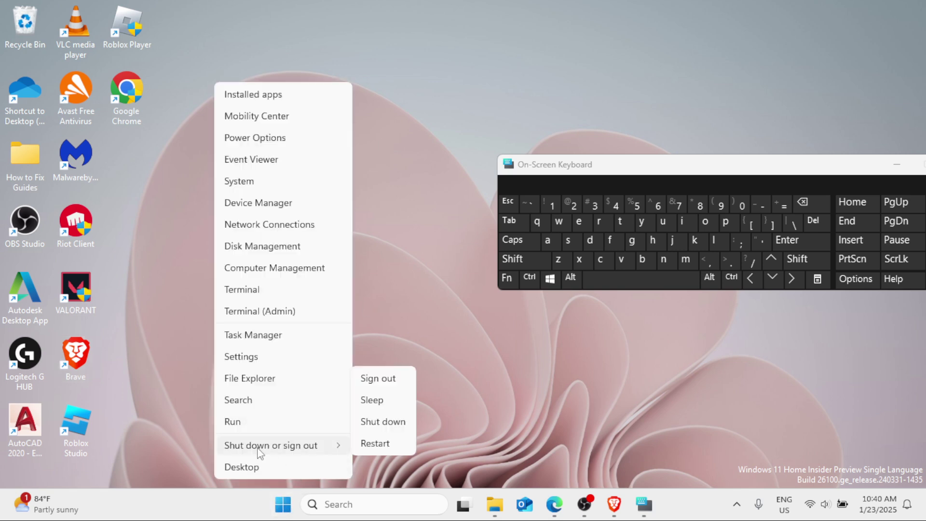
left_click(461, 361)
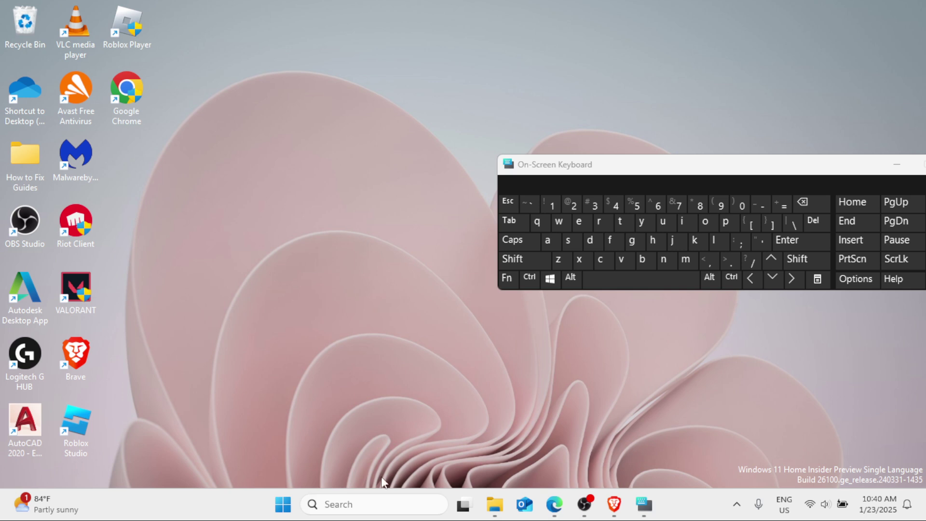
Step: Enter "device" in Windows search with the on-screen keyboard and reopen Device Manager
left_click(349, 510)
left_click(589, 240)
left_click(578, 221)
left_click(621, 261)
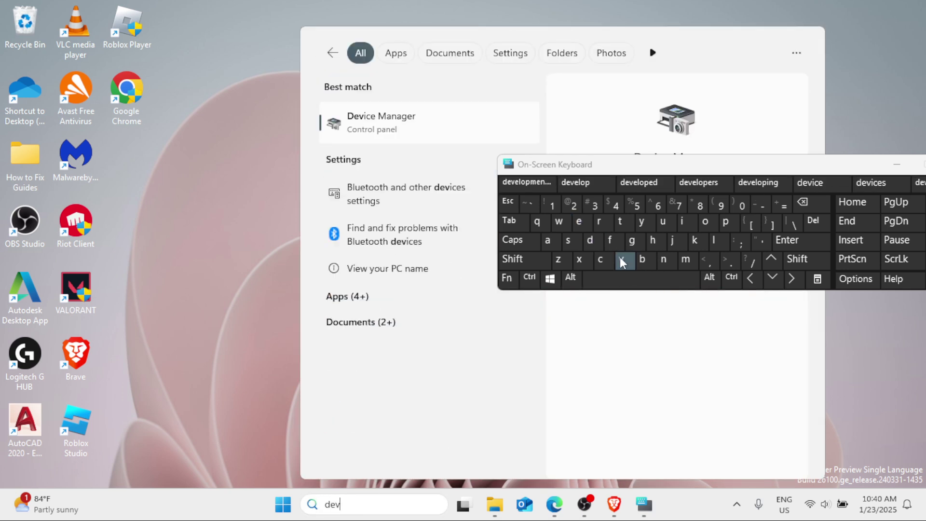
left_click(680, 222)
left_click(600, 260)
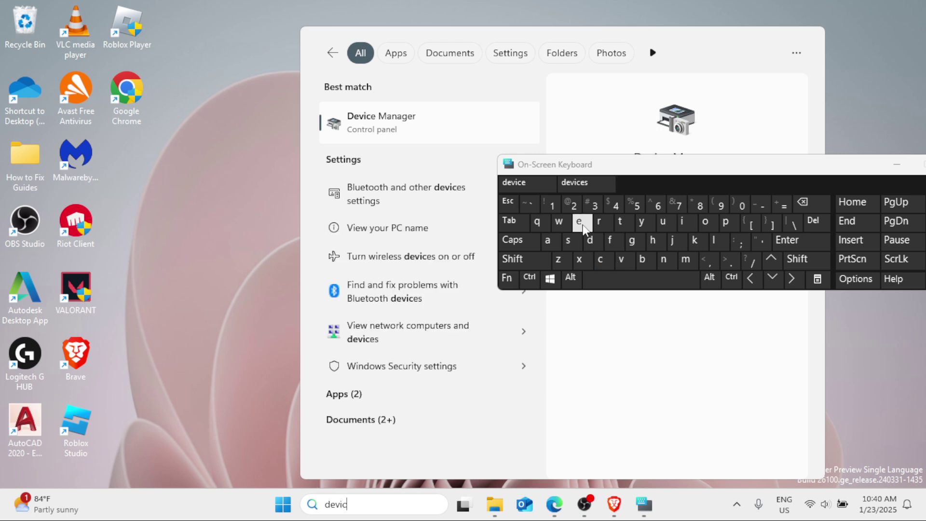
left_click(581, 220)
left_click(451, 127)
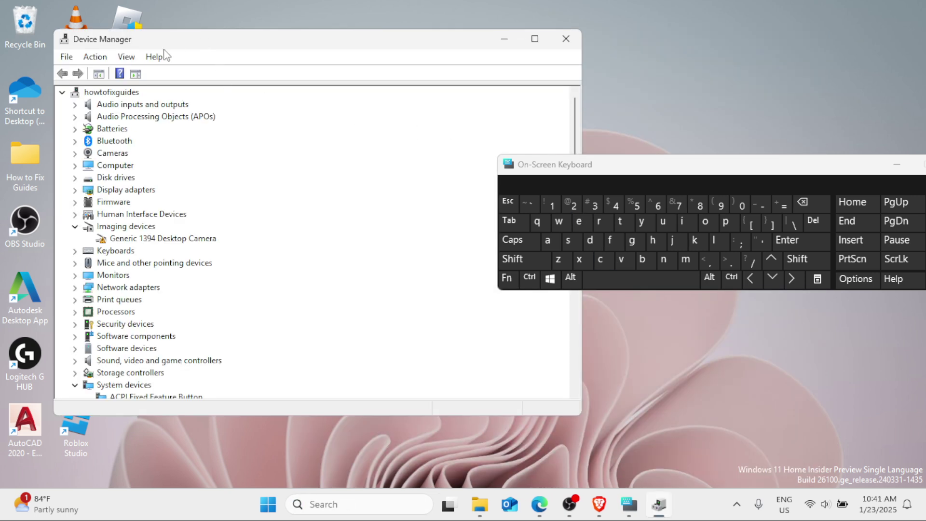
Step: Install the Standard PS/2 Keyboard driver manually from the list of available drivers on the computer and decline the restart
left_click(75, 251)
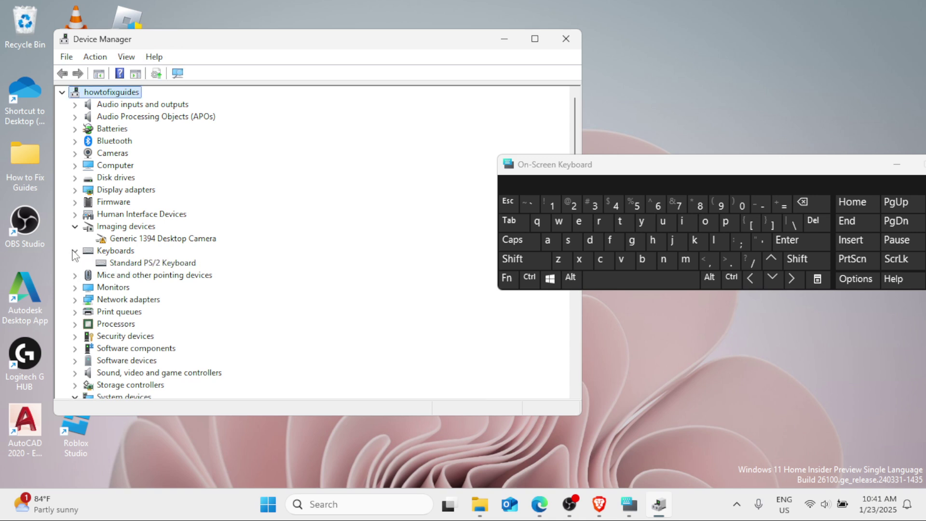
left_click(135, 264)
right_click(136, 264)
left_click(176, 269)
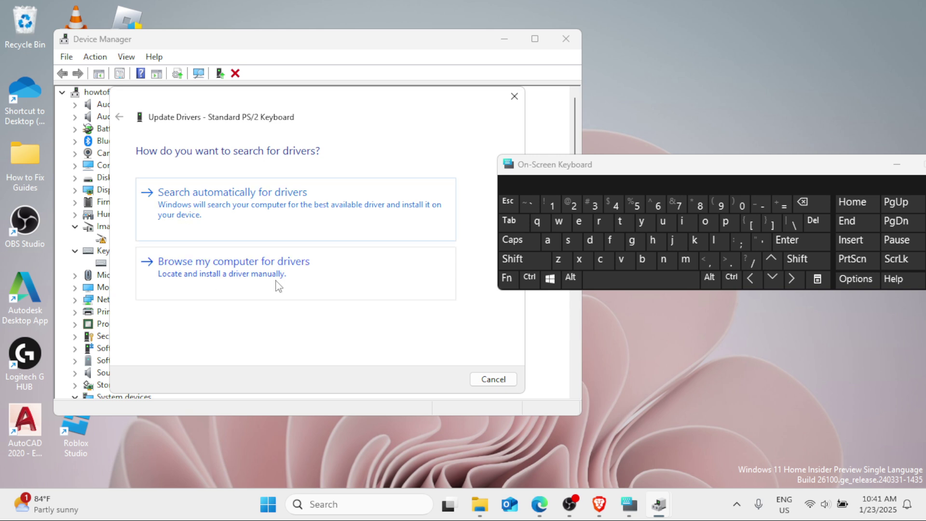
left_click(261, 279)
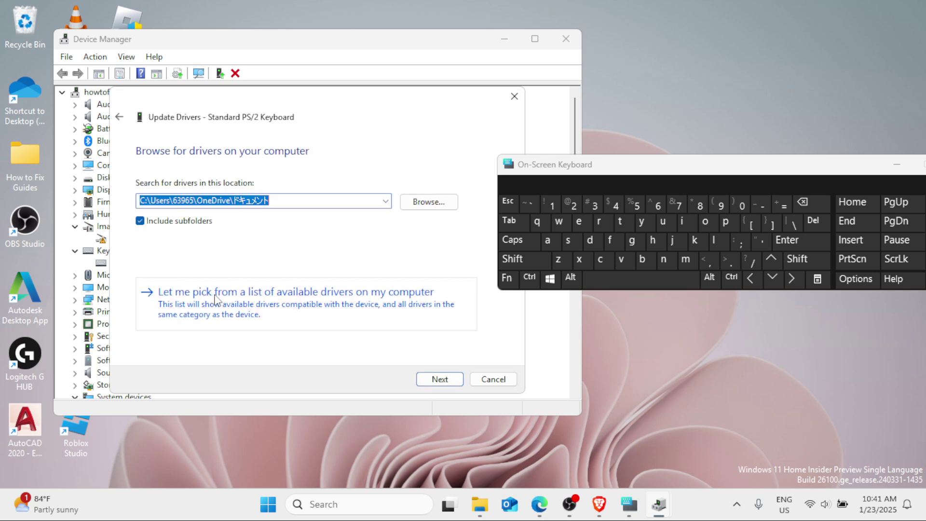
left_click(352, 297)
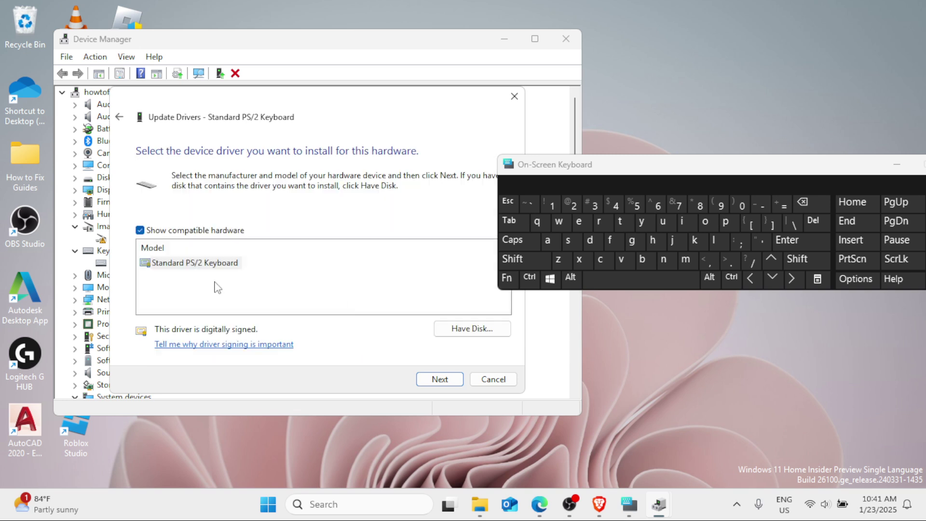
left_click(188, 264)
left_click(437, 380)
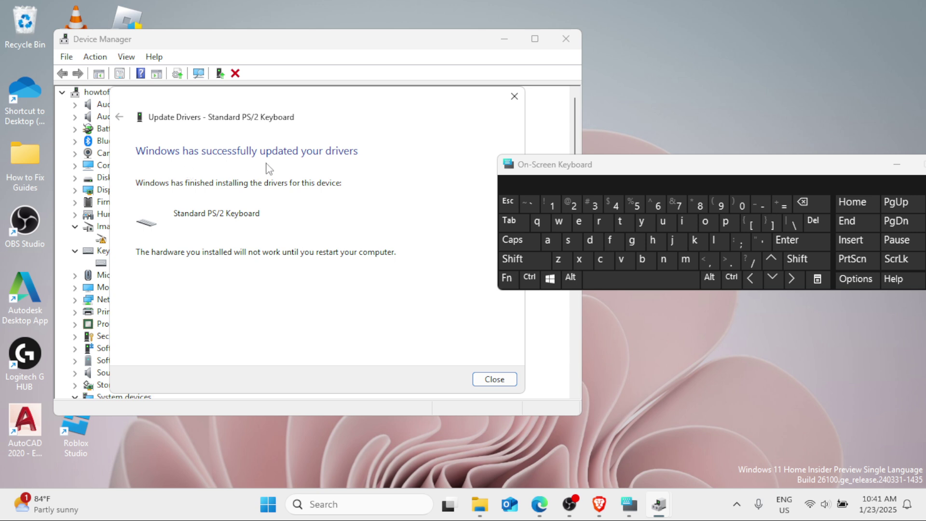
left_click(484, 380)
left_click_drag(451, 182, 327, 197)
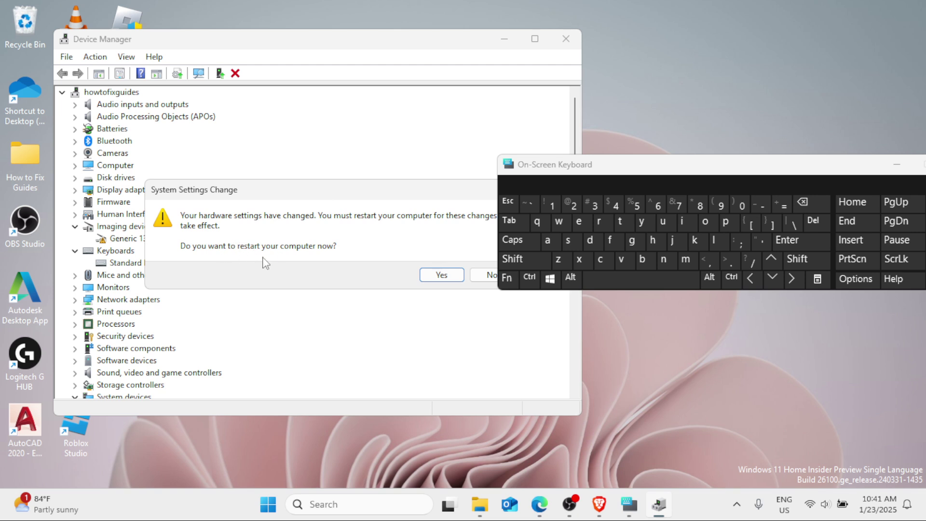
left_click(489, 277)
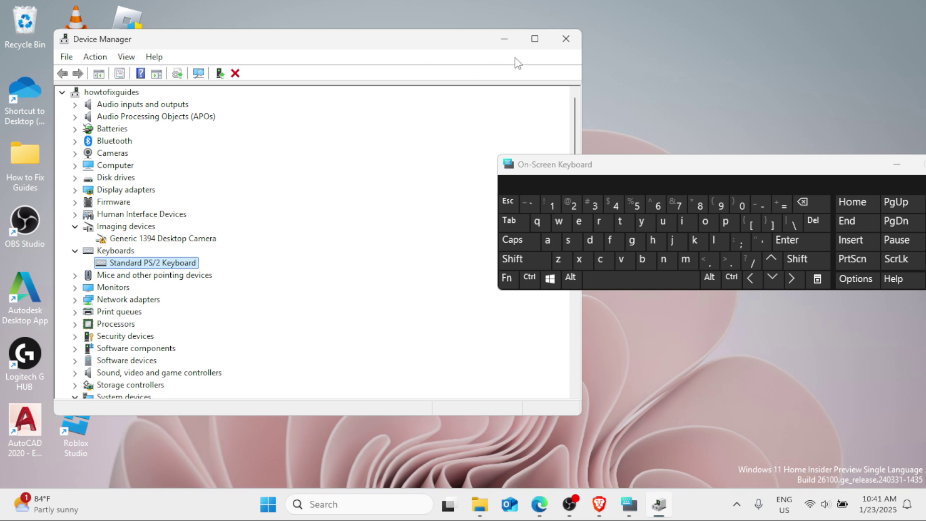
Step: Uninstall the Standard PS/2 Keyboard device and decline the restart
right_click(153, 266)
left_click(207, 286)
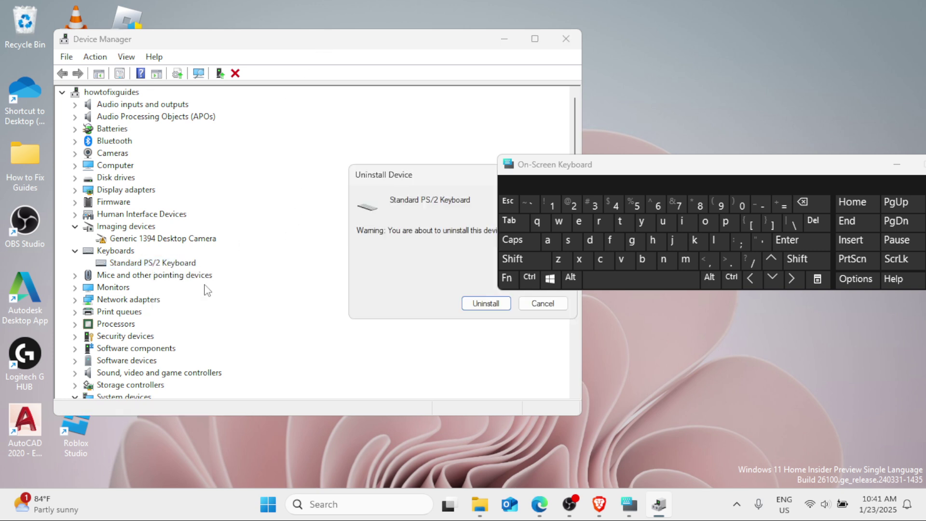
left_click(482, 304)
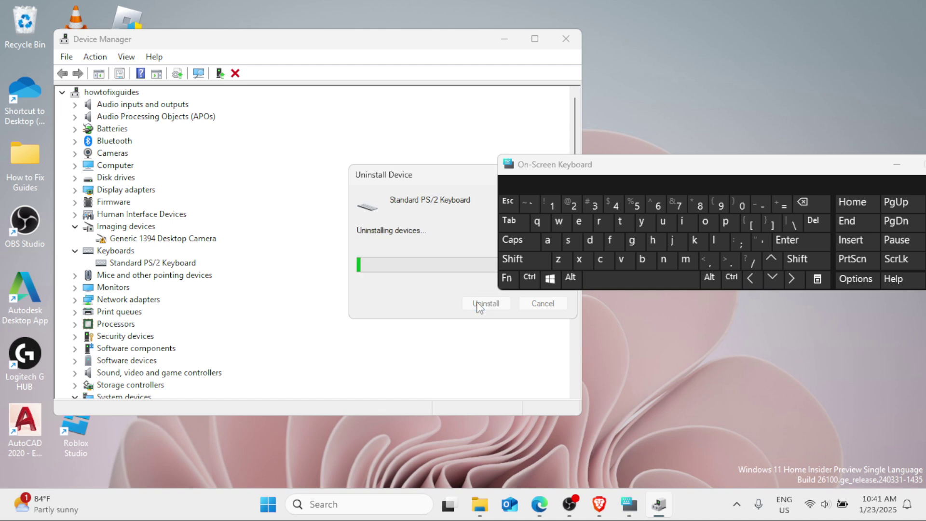
left_click_drag(455, 181, 352, 196)
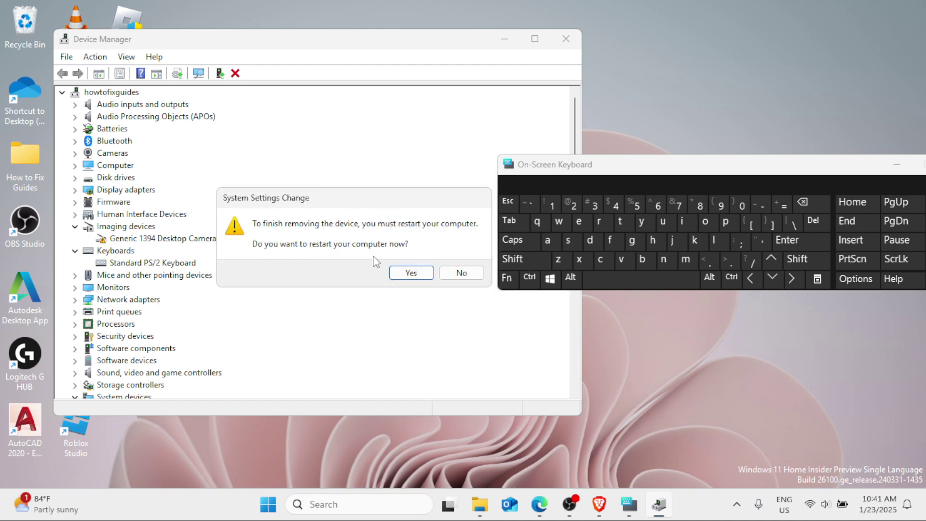
left_click(461, 273)
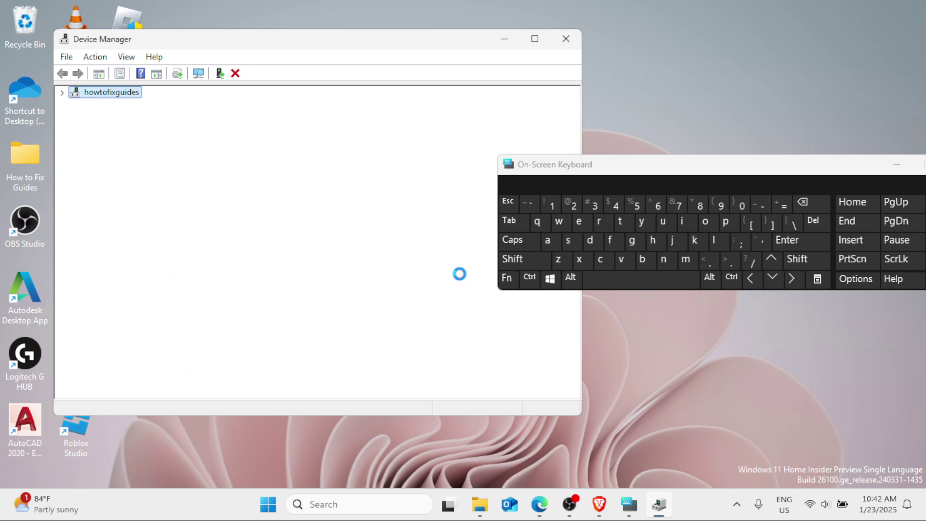